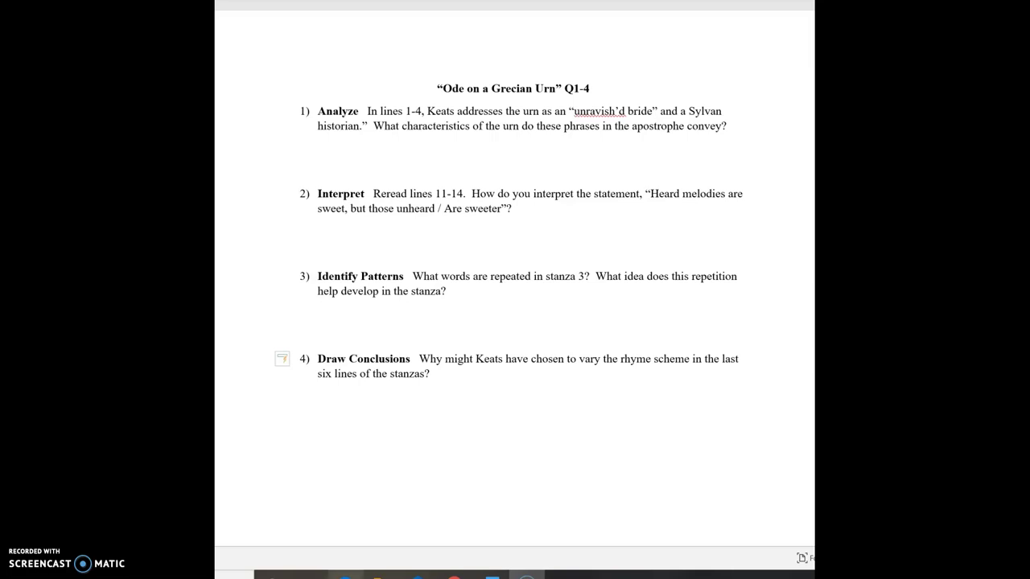
# Bring up the scanned 'Ode on a Grecian Urn' PDF in Chrome and read through lines 1–30
pyautogui.moveTo(454, 575)
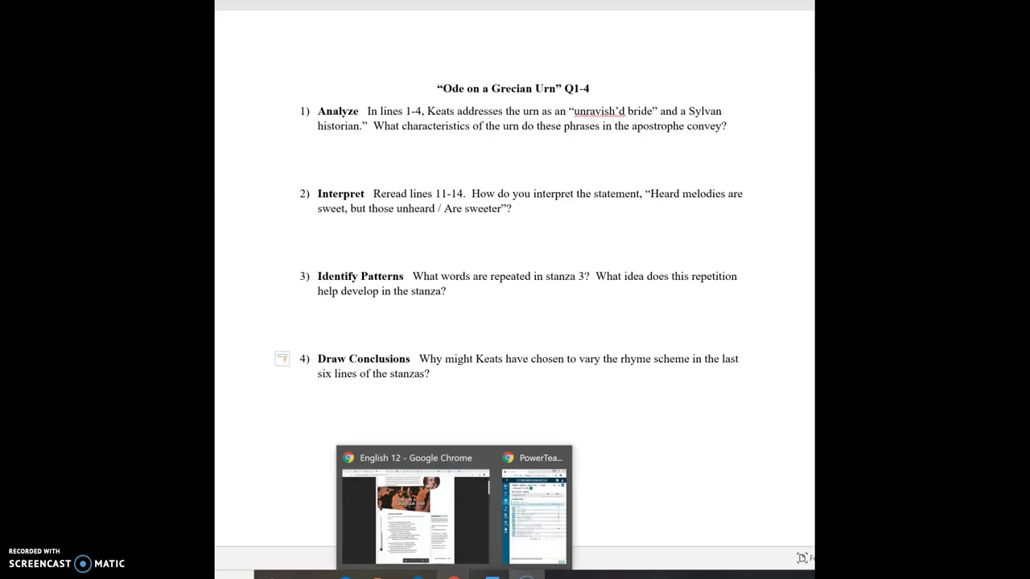
pyautogui.click(425, 552)
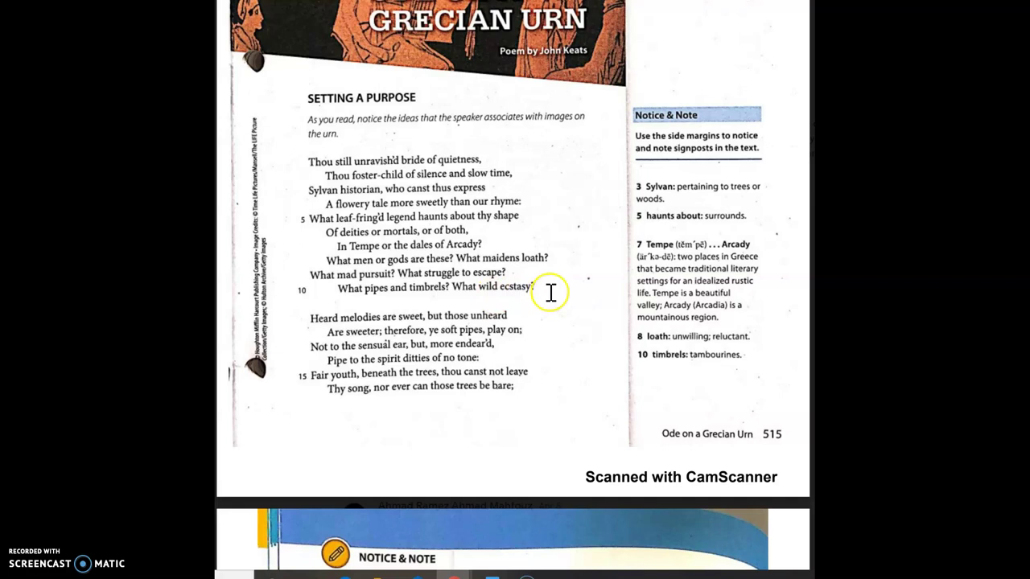
pyautogui.scroll(-1, 552, 292)
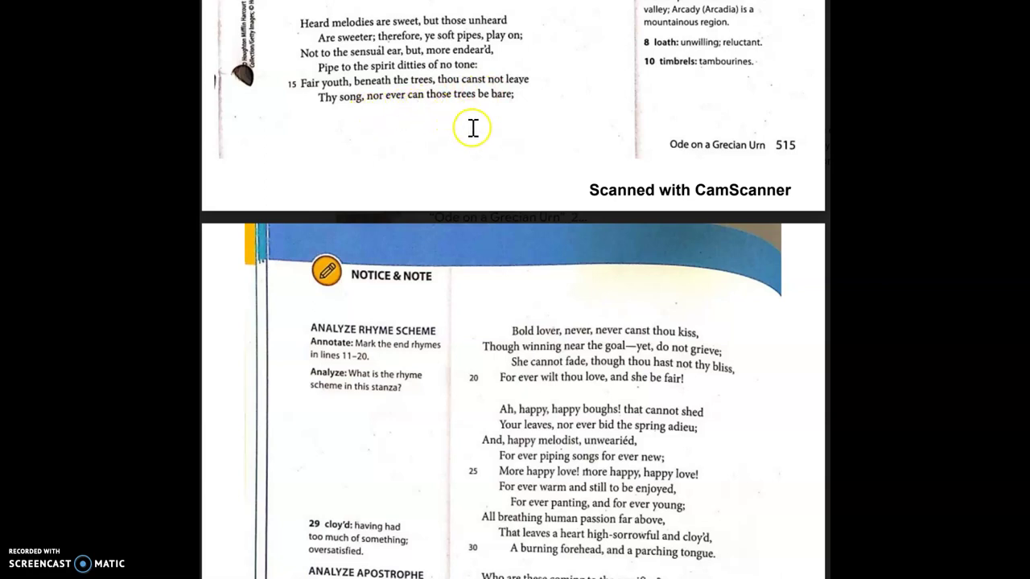
# Scroll the PDF down to the closing stanzas, lines 41–50, ending 'Beauty is truth, truth beauty.'
pyautogui.scroll(-2, 524, 231)
pyautogui.scroll(-1, 550, 241)
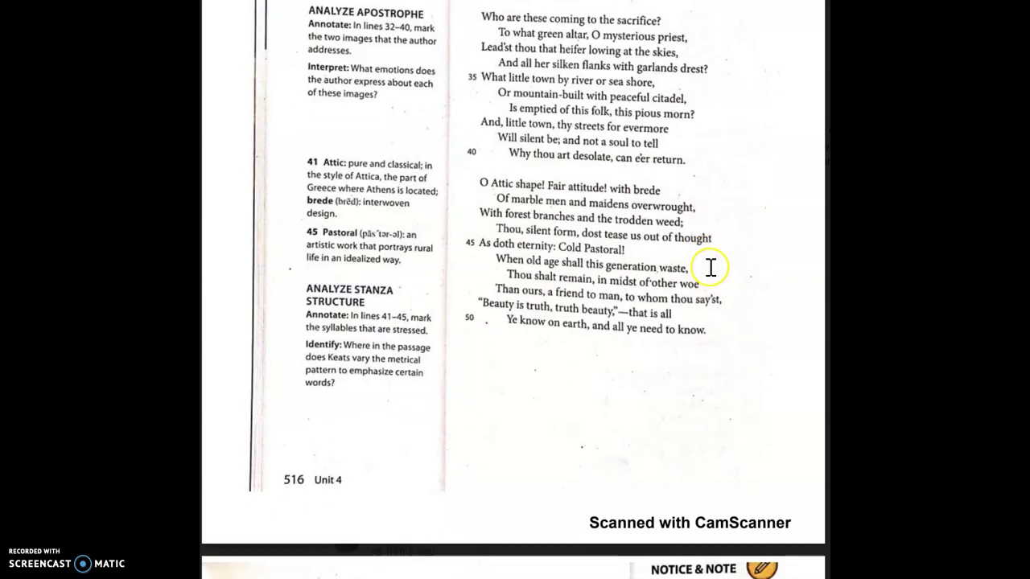
pyautogui.scroll(-1, 708, 267)
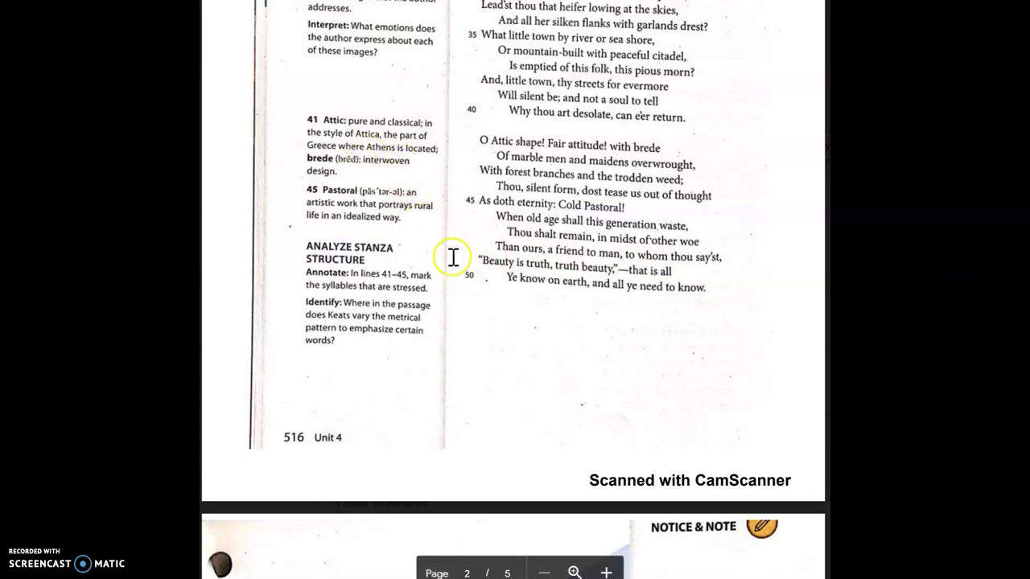
# Scroll back up to the poem's title and opening lines, then down again toward page 516
pyautogui.scroll(10, 451, 254)
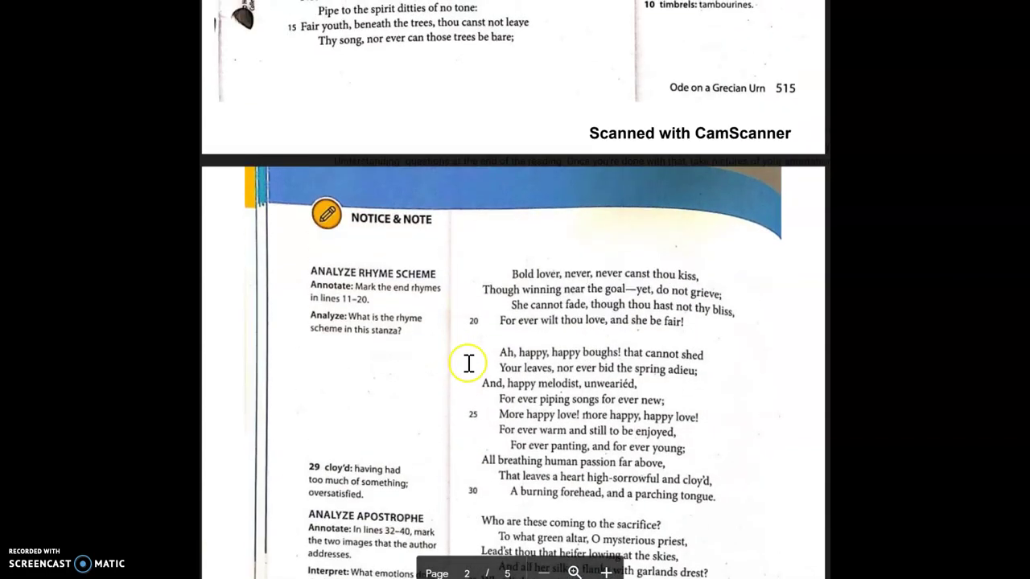
pyautogui.scroll(9, 468, 363)
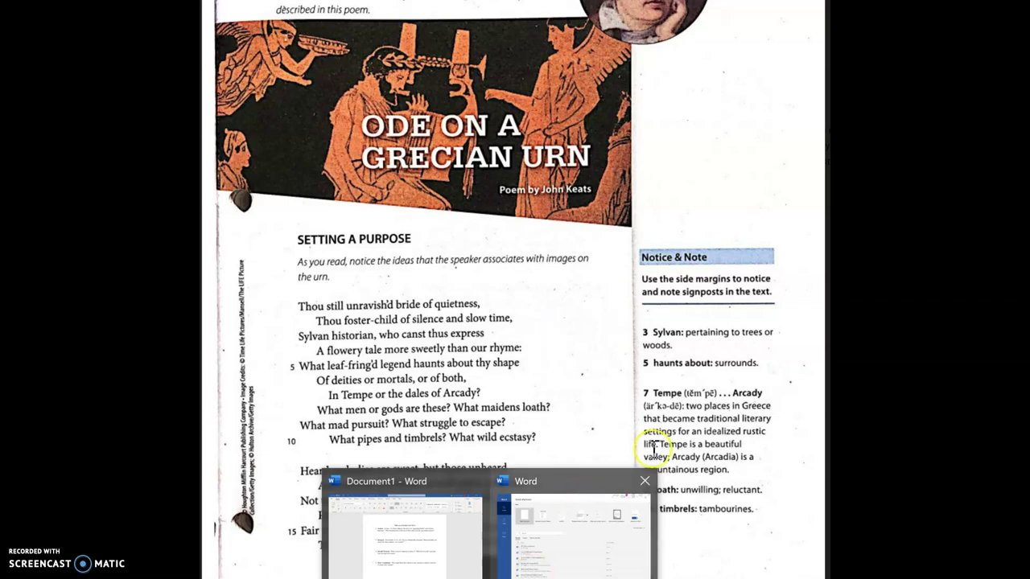
pyautogui.click(673, 262)
pyautogui.scroll(-3, 550, 343)
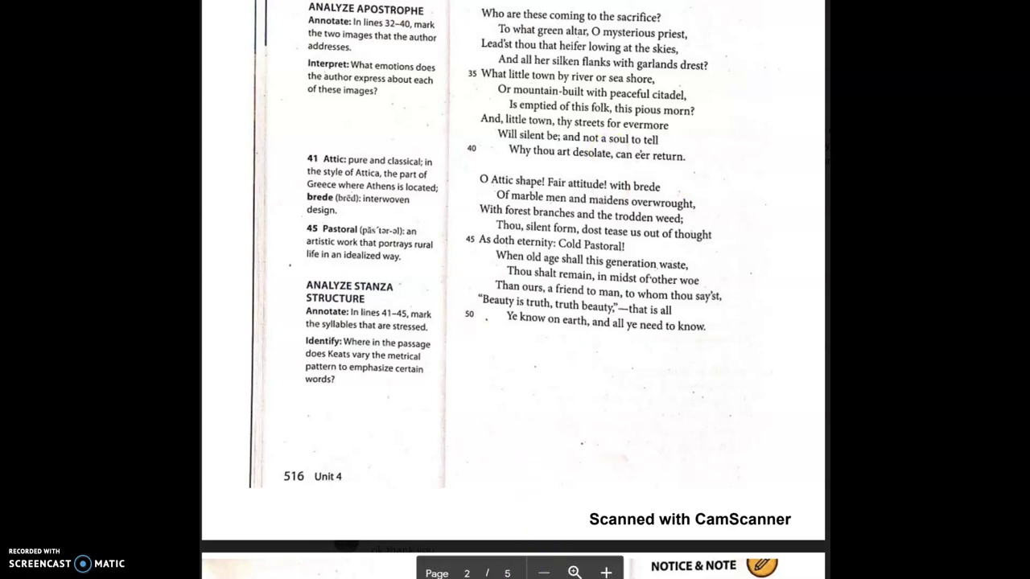
pyautogui.moveTo(346, 555)
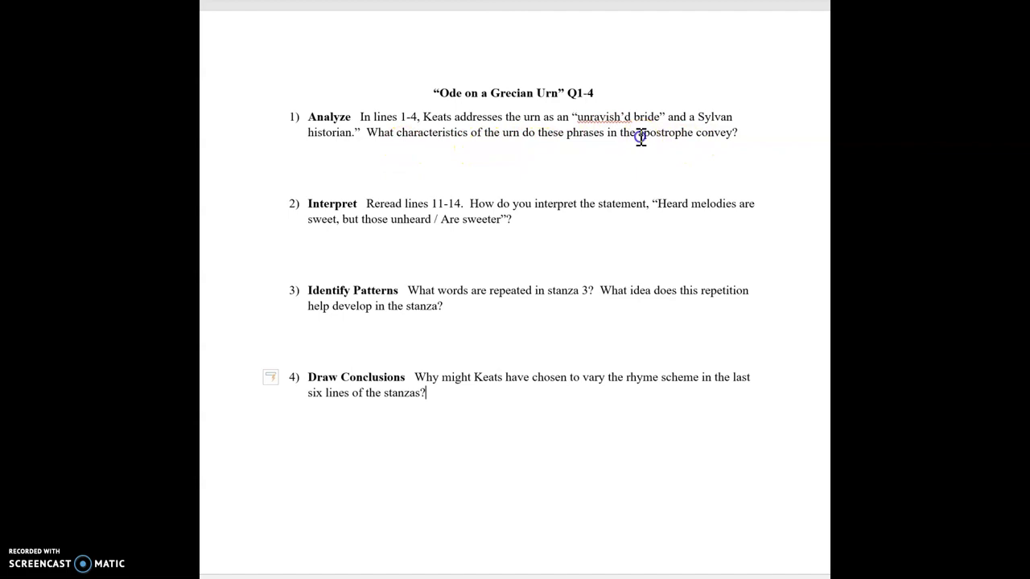
# Highlight 'apostrophe' and 'unravish'd bride' in question 1 of the worksheet
pyautogui.moveTo(640, 135); pyautogui.dragTo(695, 135)
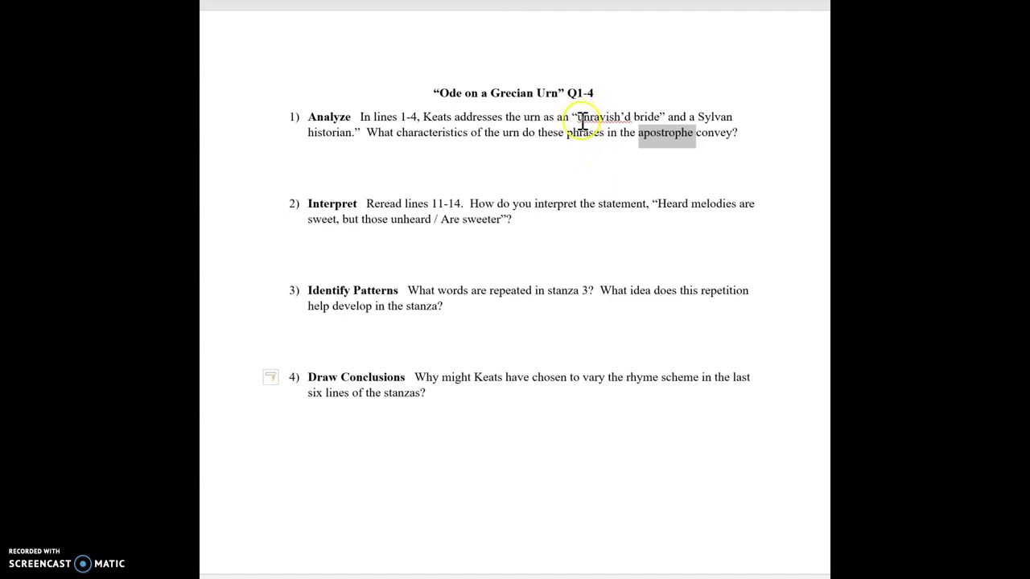
pyautogui.moveTo(576, 123)
pyautogui.mouseDown()
pyautogui.moveTo(661, 122)
pyautogui.moveTo(603, 144)
pyautogui.moveTo(351, 147)
pyautogui.mouseUp()
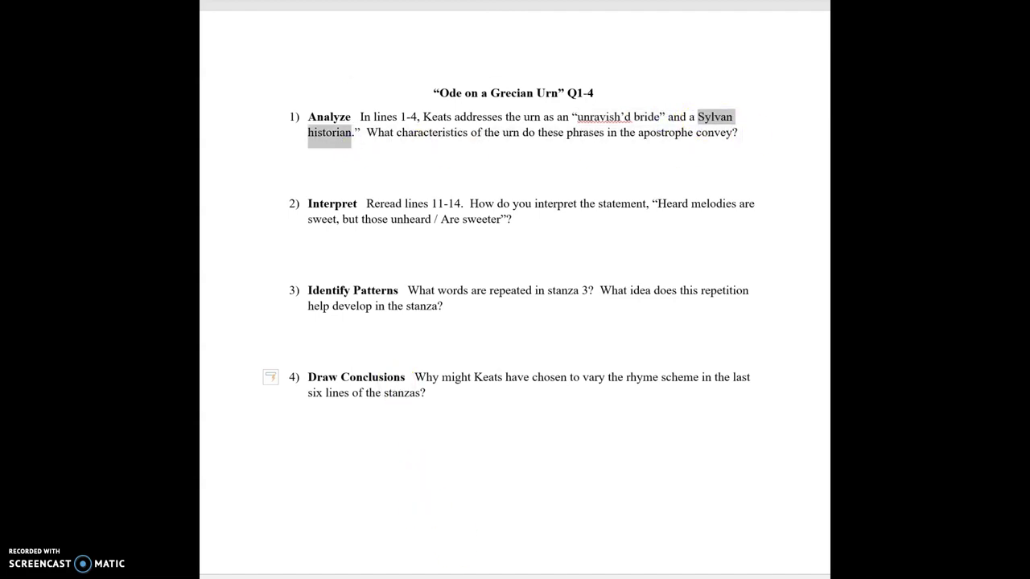
# Bring the scanned poem PDF to the front, showing lines 1–16 on page 515
pyautogui.moveTo(386, 576)
pyautogui.click(425, 563)
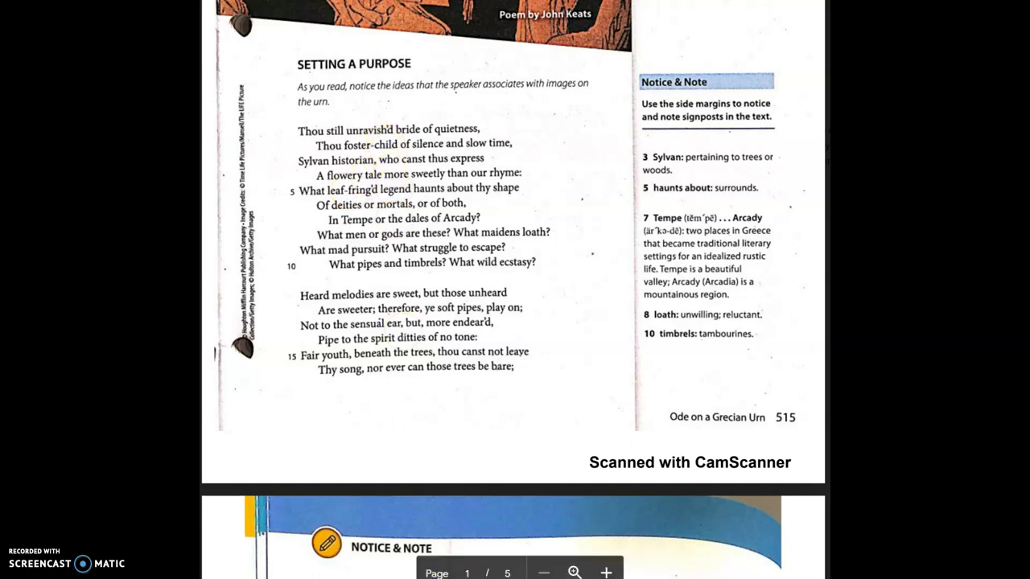
# Return to the Document1 Q1-4 worksheet using its taskbar preview thumbnail
pyautogui.moveTo(489, 576)
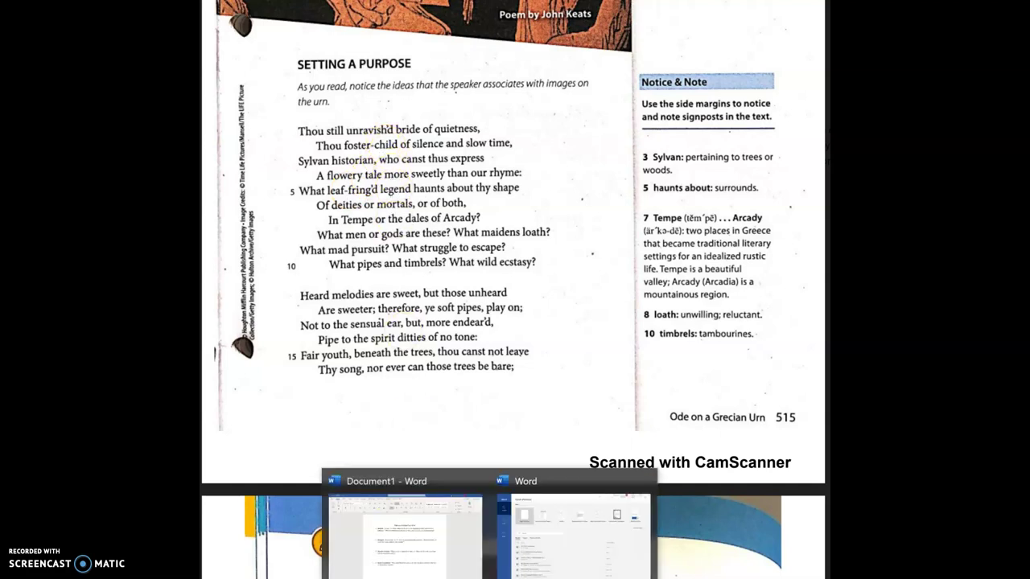
pyautogui.click(409, 487)
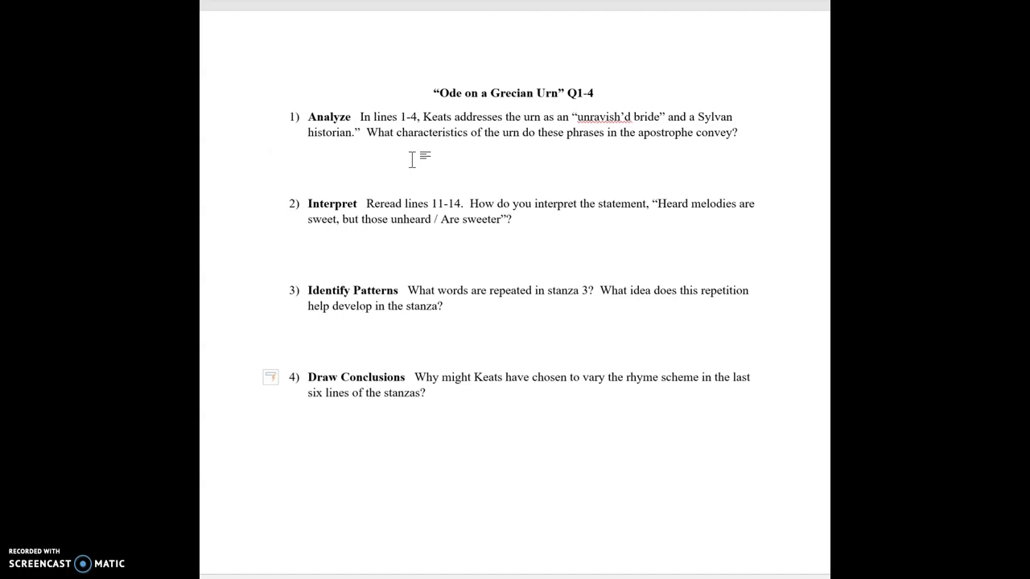
# Type that in lines 1-4 Keats emphasizes urn traits showing age, and 'unravish'd bride' signals purity
pyautogui.write('Kea')
pyautogui.press('BackSpace')
pyautogui.press('BackSpace')
pyautogui.press('BackSpace')
pyautogui.write('In lines ')
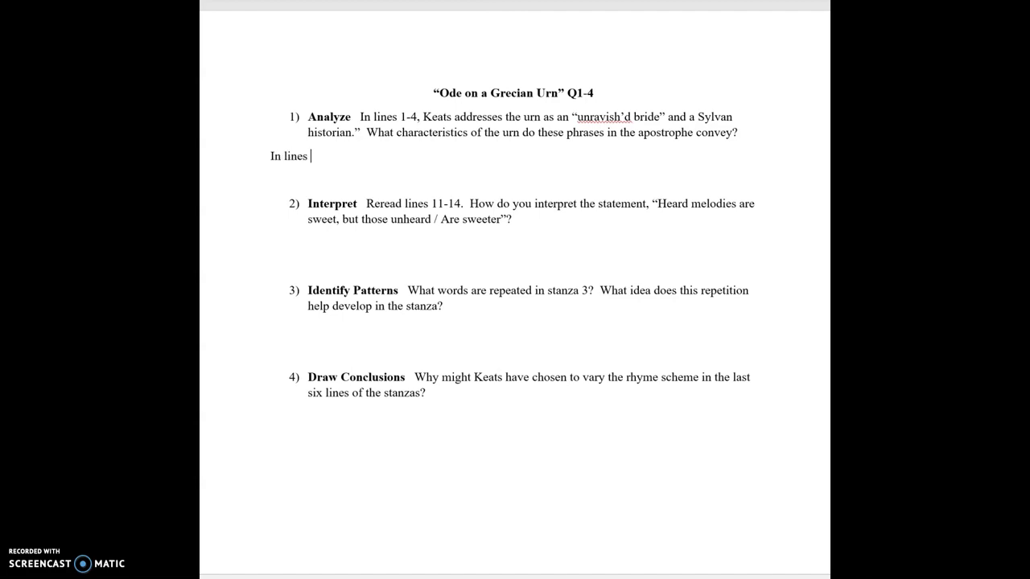
pyautogui.write('1-4, Keats is emphasi')
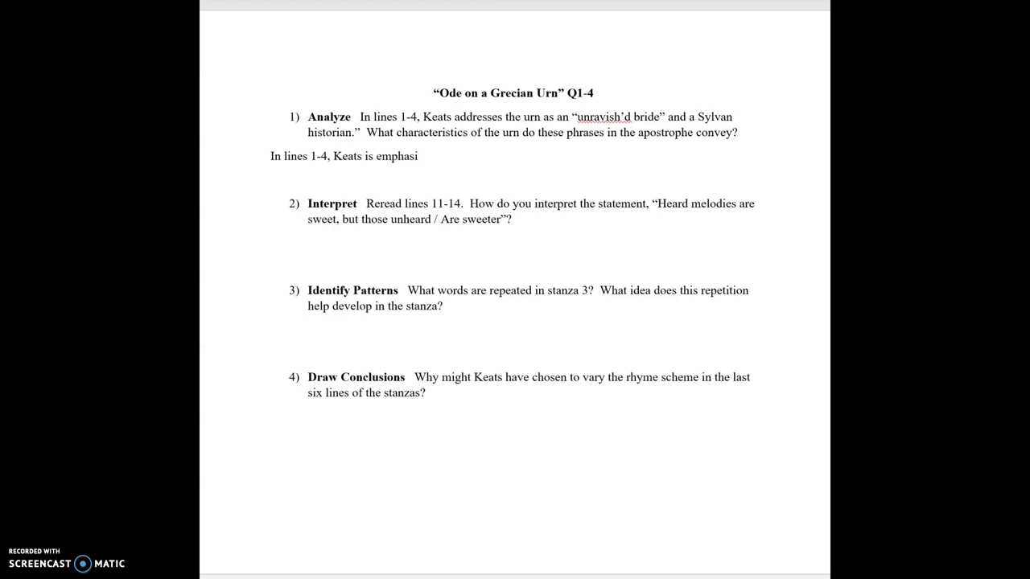
pyautogui.write('zing')
pyautogui.write('certain cha')
pyautogui.write('r')
pyautogui.press('BackSpace')
pyautogui.press('BackSpace')
pyautogui.write('aracteristi')
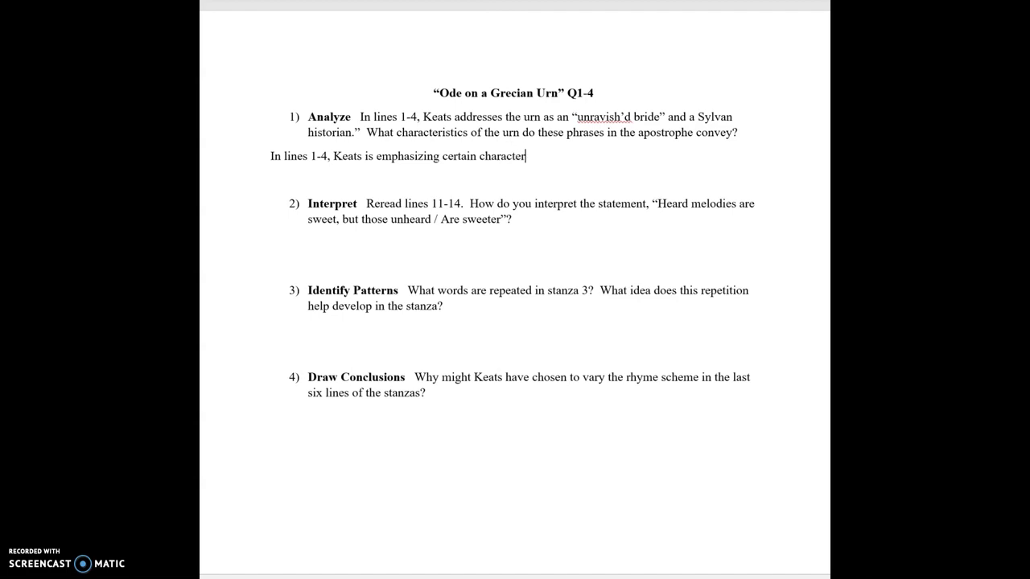
pyautogui.write('cs of the u')
pyautogui.write('rn that')
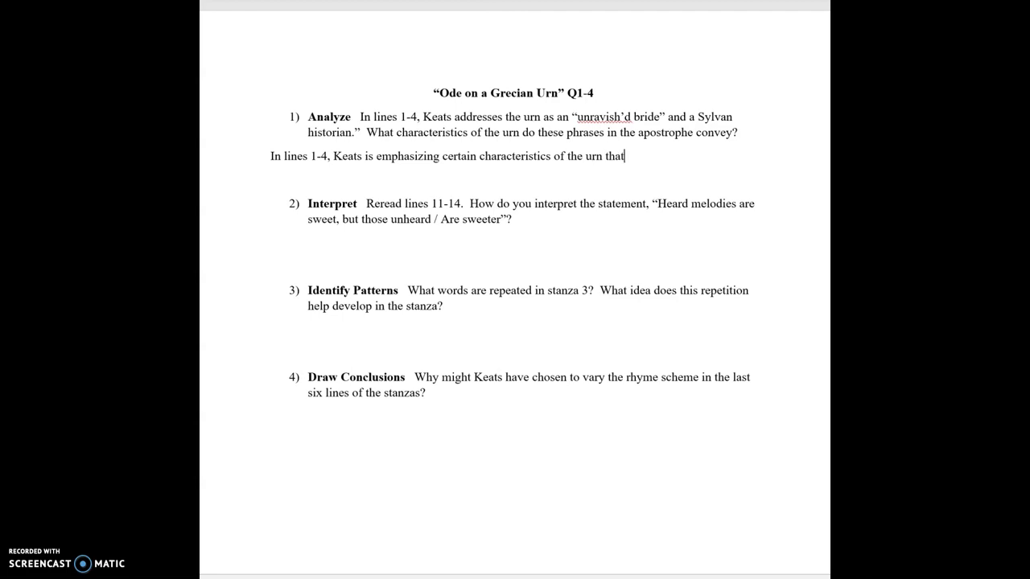
pyautogui.write(' show it')
pyautogui.write('s s')
pyautogui.write('ge.')
pyautogui.write('The ')
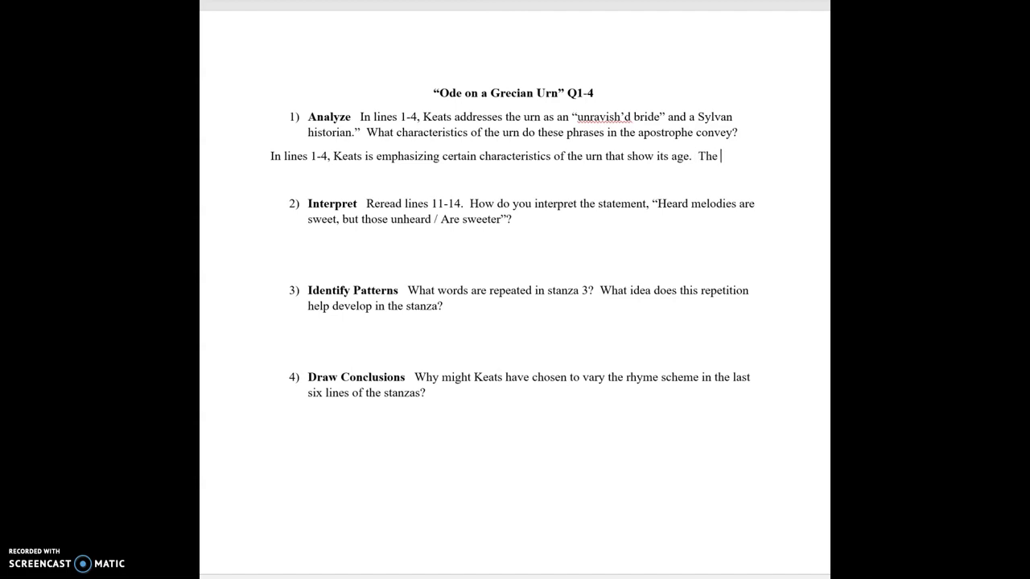
pyautogui.write('phrase “')
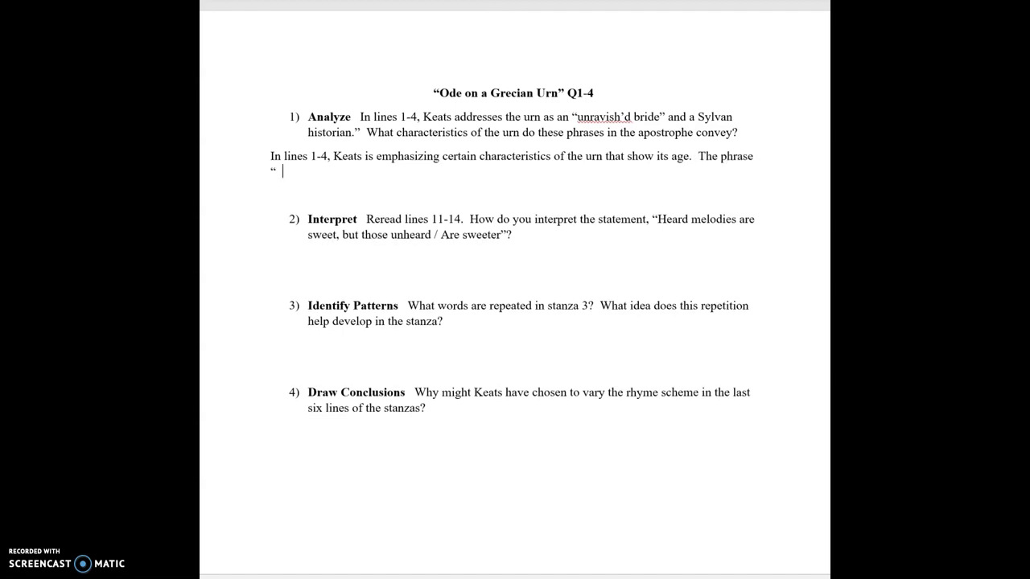
pyautogui.write("unravish'")
pyautogui.write('’d bride”')
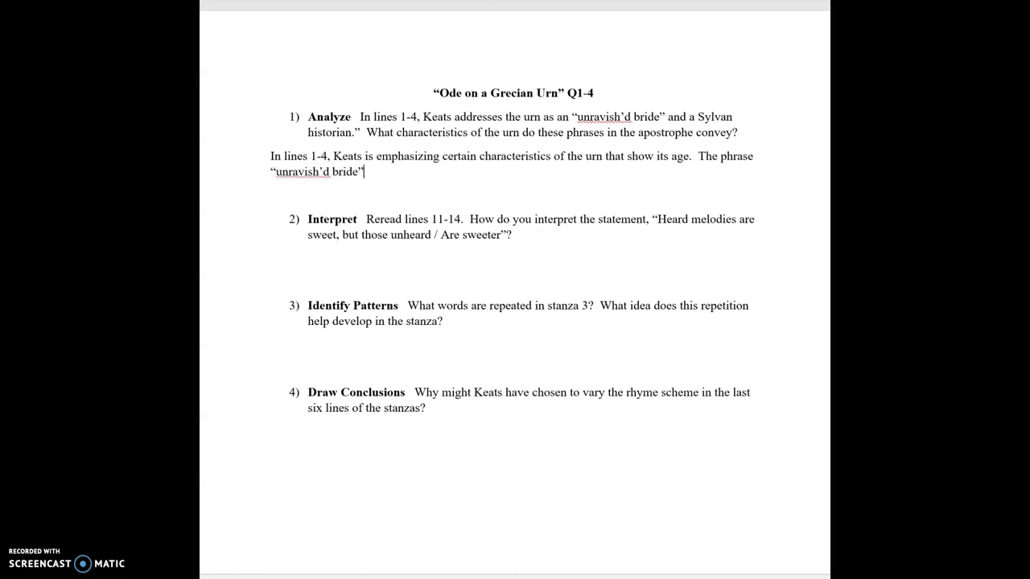
pyautogui.write(' speaks to ')
pyautogui.write('the urns purity.')
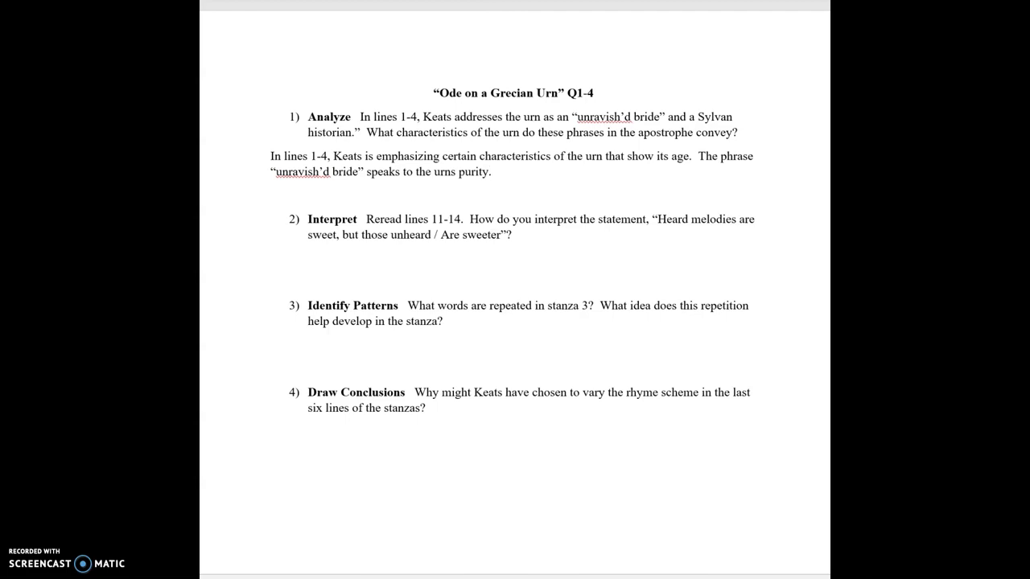
# Add that this assumption holds because a bride is typically assumed pure, not ravished or tampered with
pyautogui.write('A')
pyautogui.press('BackSpace')
pyautogui.press('BackSpace')
pyautogui.write('This')
pyautogui.write(' is because')
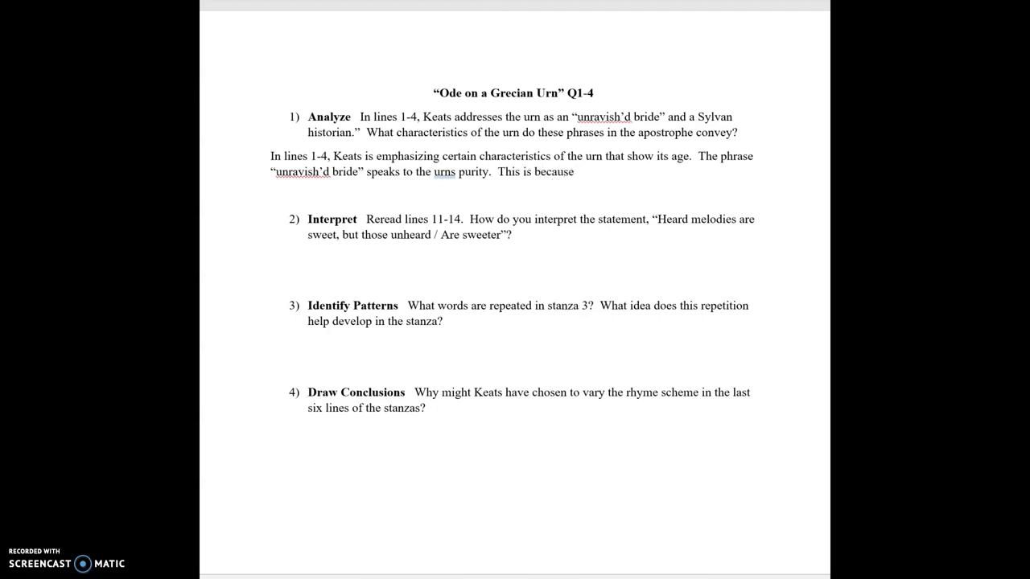
pyautogui.press('BackSpace')
pyautogui.press('BackSpace')
pyautogui.press('BackSpace')
pyautogui.write('One can ')
pyautogui.write('a')
pyautogui.press('BackSpace')
pyautogui.write('make this s')
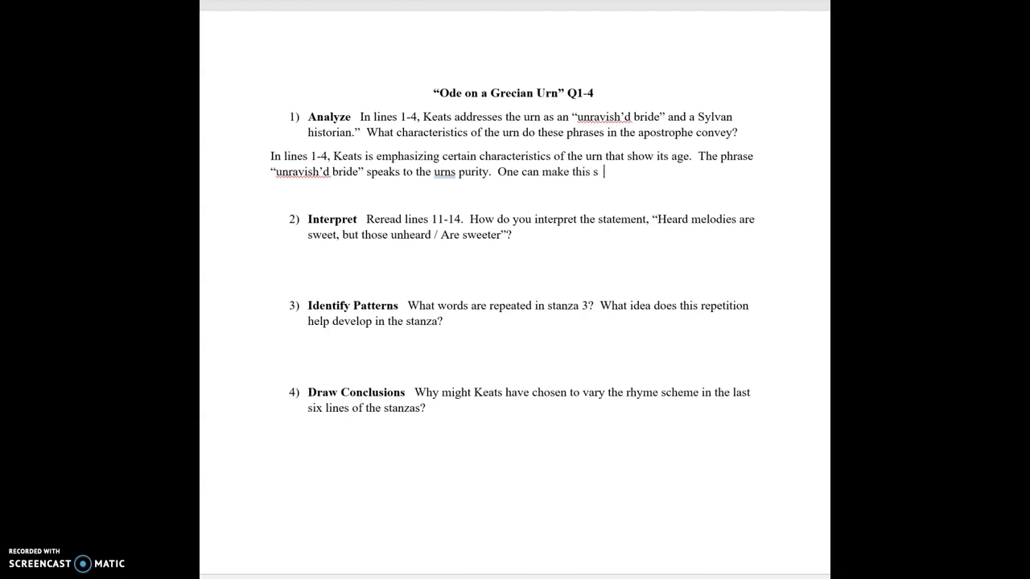
pyautogui.press('BackSpace')
pyautogui.press('BackSpace')
pyautogui.write('assumption')
pyautogui.write(' because ')
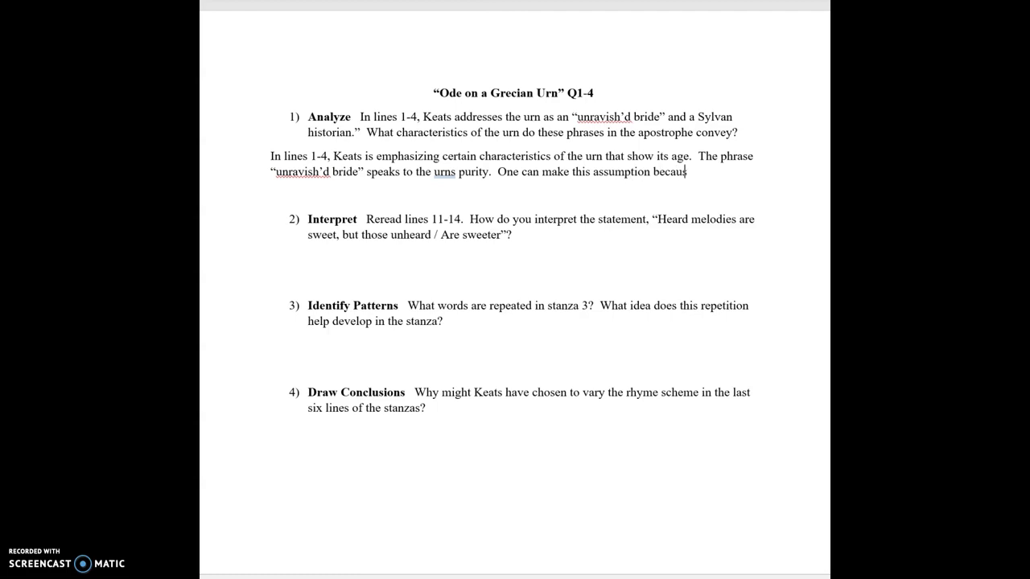
pyautogui.write('the urn i')
pyautogui.write('s ')
pyautogui.write('a ')
pyautogui.write('bride, something')
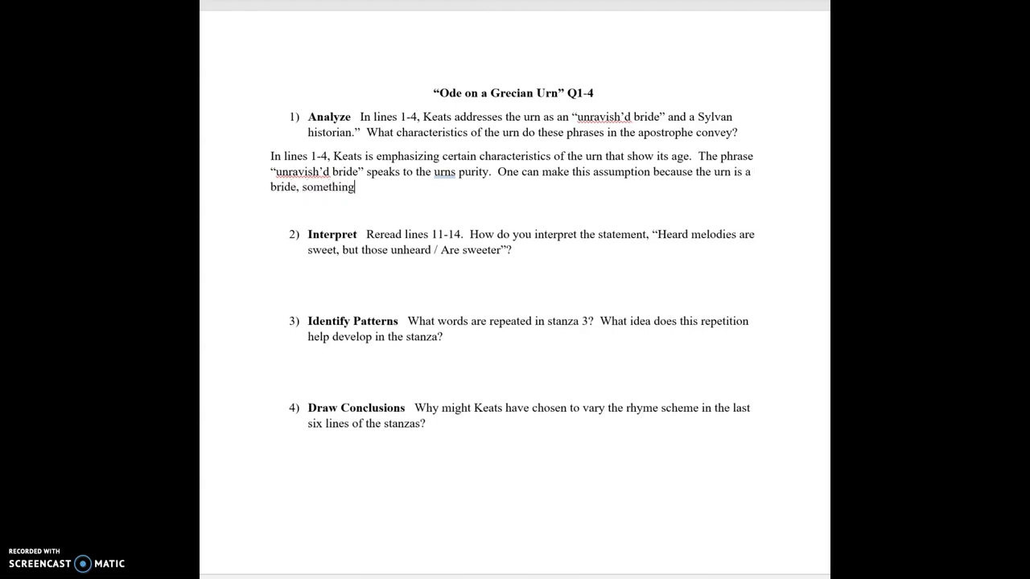
pyautogui.write(' mean')
pyautogui.press('BackSpace')
pyautogui.press('BackSpace')
pyautogui.press('BackSpace')
pyautogui.write('typically assumed to be pure, and has not bee')
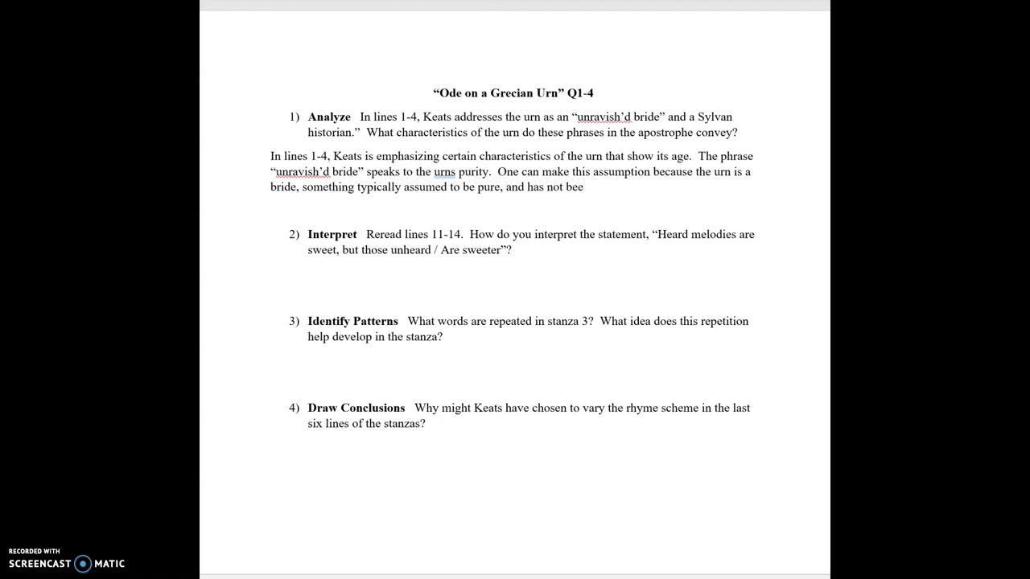
pyautogui.write('n ravi')
pyautogui.write('shed, or ')
pyautogui.write('tampere')
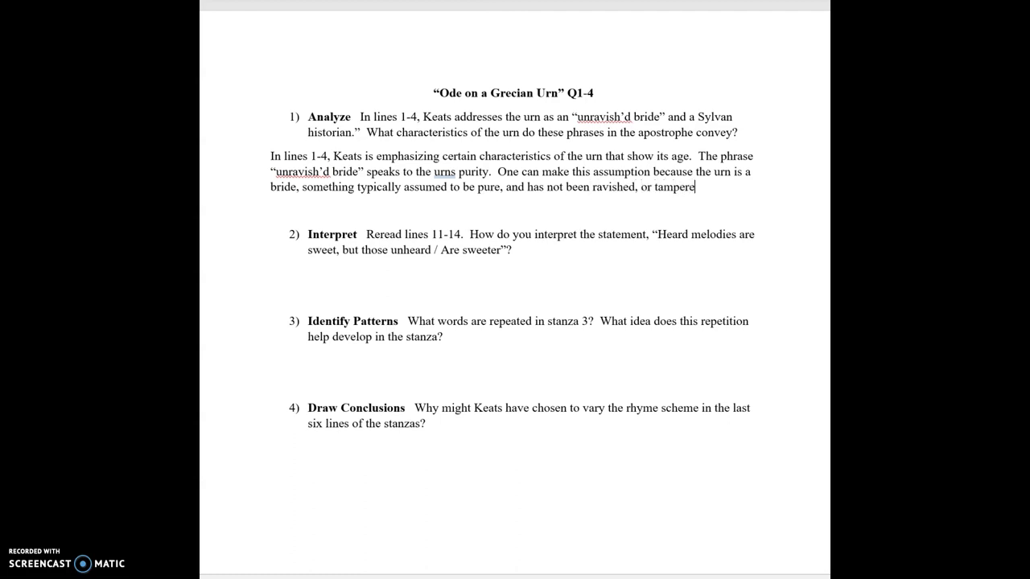
pyautogui.write('d with.  The ')
pyautogui.write('phrase “')
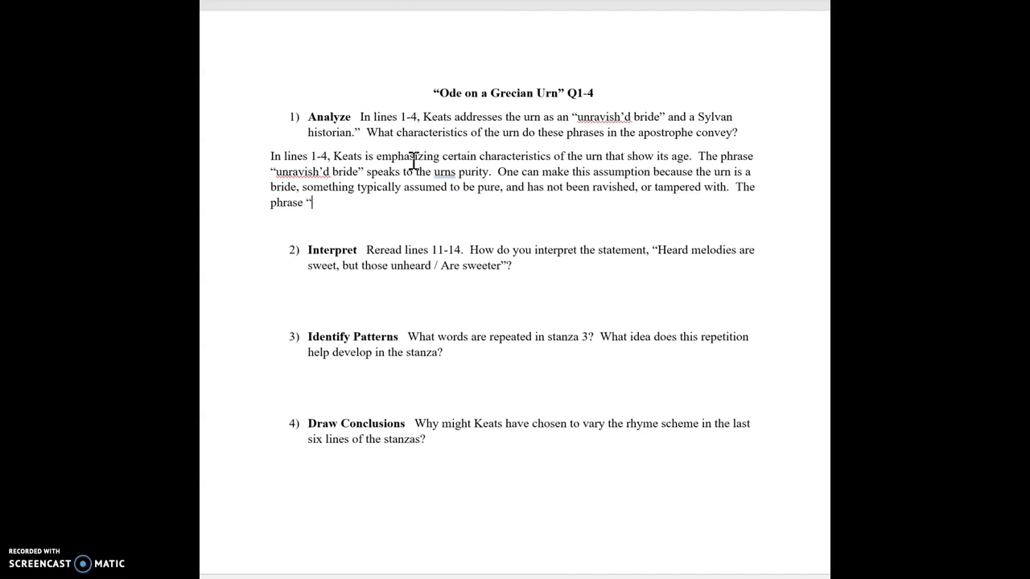
pyautogui.write('Sylvan His')
# Explain 'Sylvan historian' as the urn telling woodland stories from the distant past; start defining 'Sylvan'
pyautogui.press('BackSpace')
pyautogui.press('BackSpace')
pyautogui.press('BackSpace')
pyautogui.write('historican')
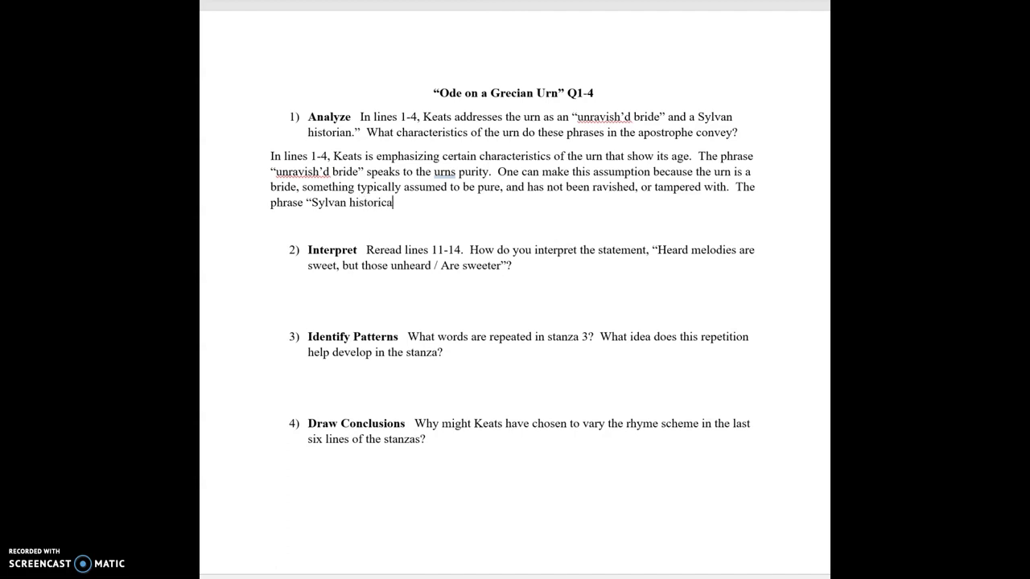
pyautogui.press('BackSpace')
pyautogui.press('BackSpace')
pyautogui.press('BackSpace')
pyautogui.write('an" refer')
pyautogui.write('s the the')
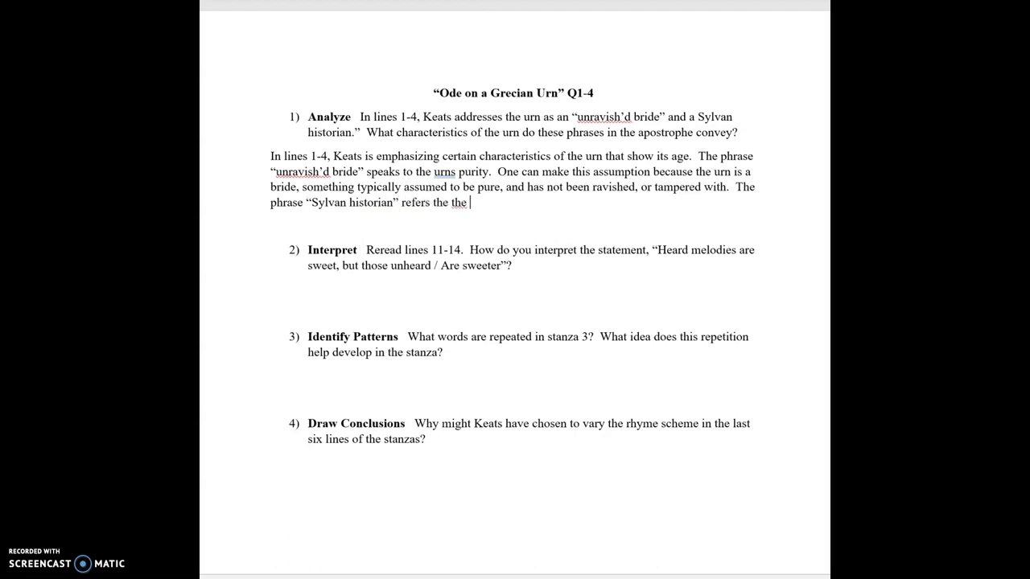
pyautogui.press('BackSpace')
pyautogui.press('BackSpace')
pyautogui.press('BackSpace')
pyautogui.write("the urn's ab")
pyautogui.write('ility to tell')
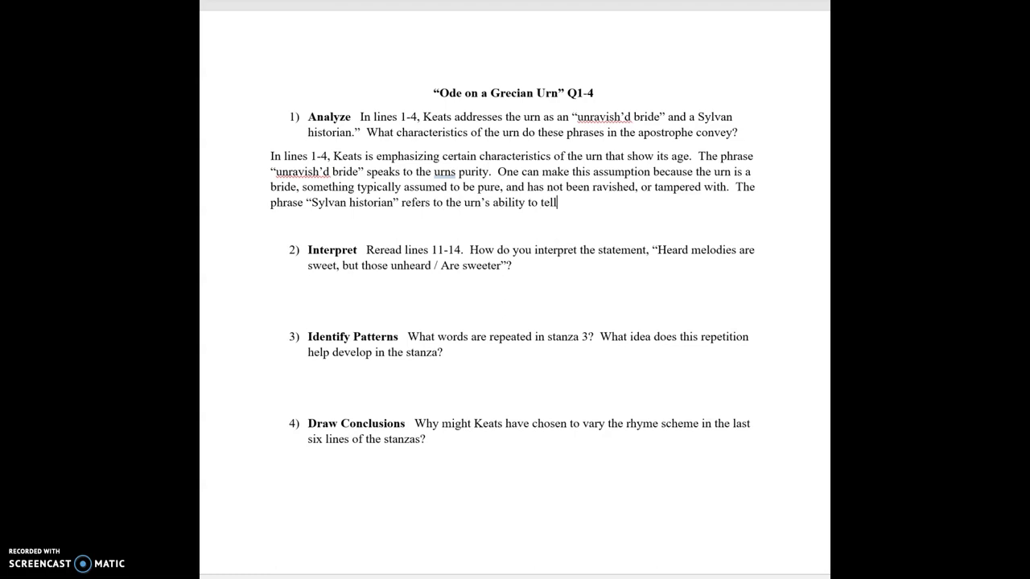
pyautogui.write(' storie')
pyautogui.write('s abou')
pyautogui.write('t woodlands f')
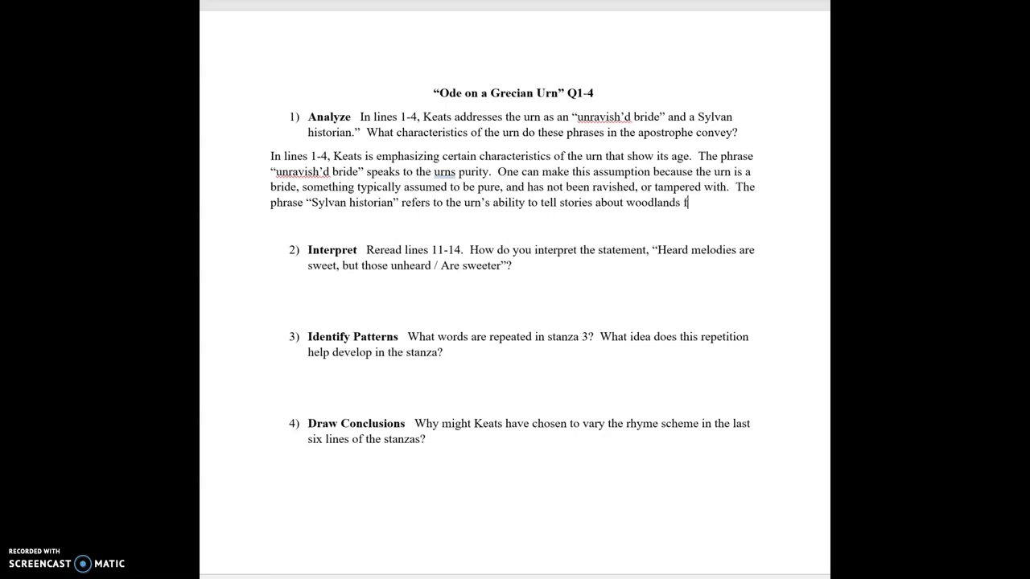
pyautogui.write('rom the distan')
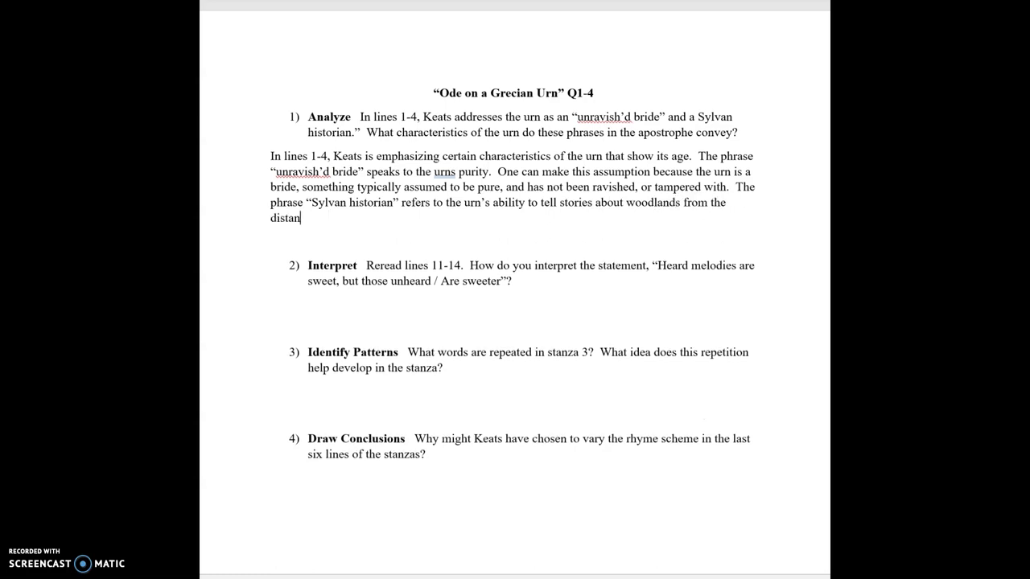
pyautogui.write('t past')
pyautogui.write(' The word')
pyautogui.press('BackSpace')
pyautogui.write('Sylvan" re')
pyautogui.press('BackSpace')
pyautogui.press('BackSpace')
pyautogui.write('fers to')
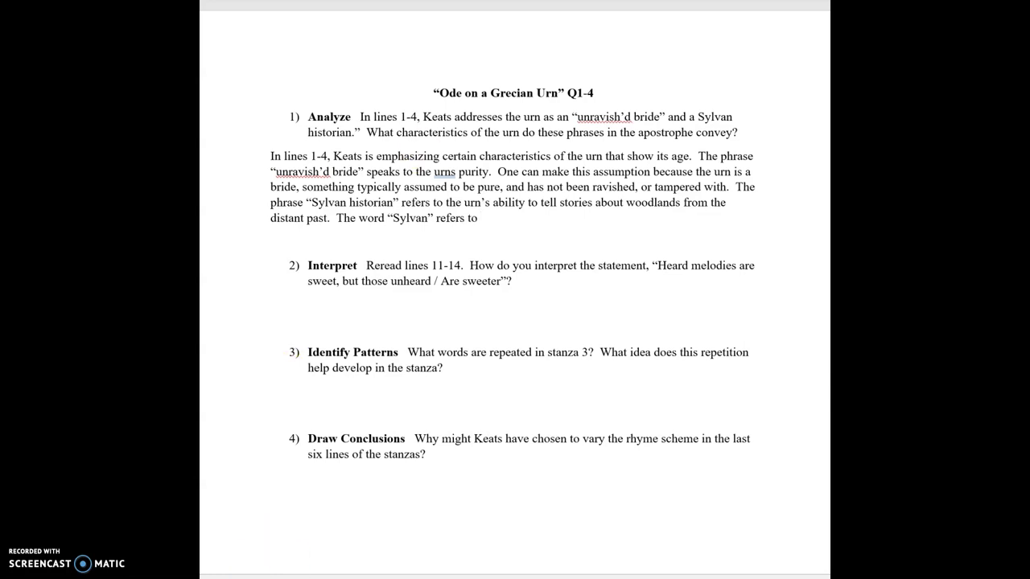
pyautogui.click(426, 547)
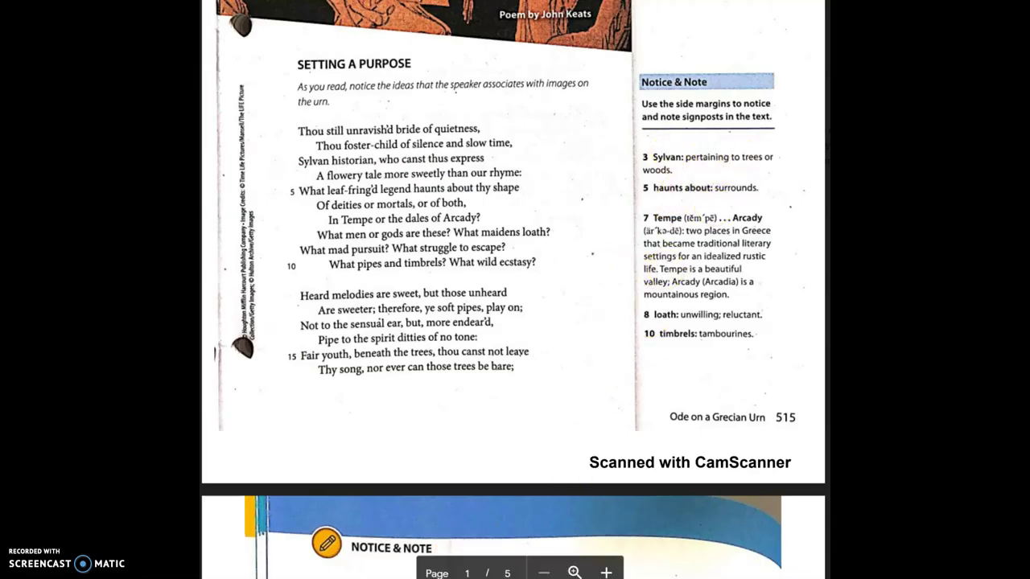
# Define 'Sylvan' as pertaining to trees or wood and 'historian' as someone who tells history
pyautogui.click(408, 523)
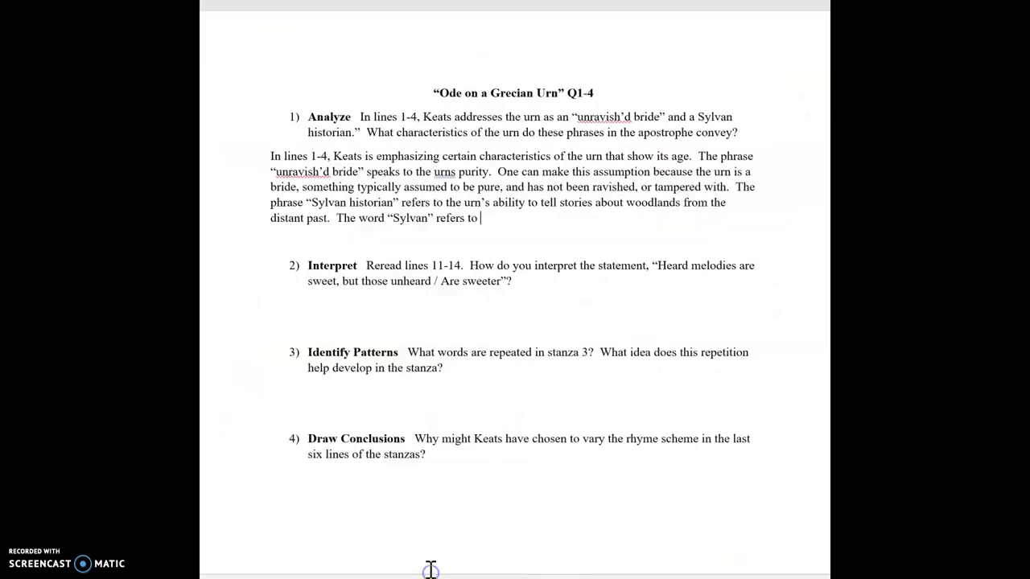
pyautogui.write('something pertainin')
pyautogui.press('BackSpace')
pyautogui.press('BackSpace')
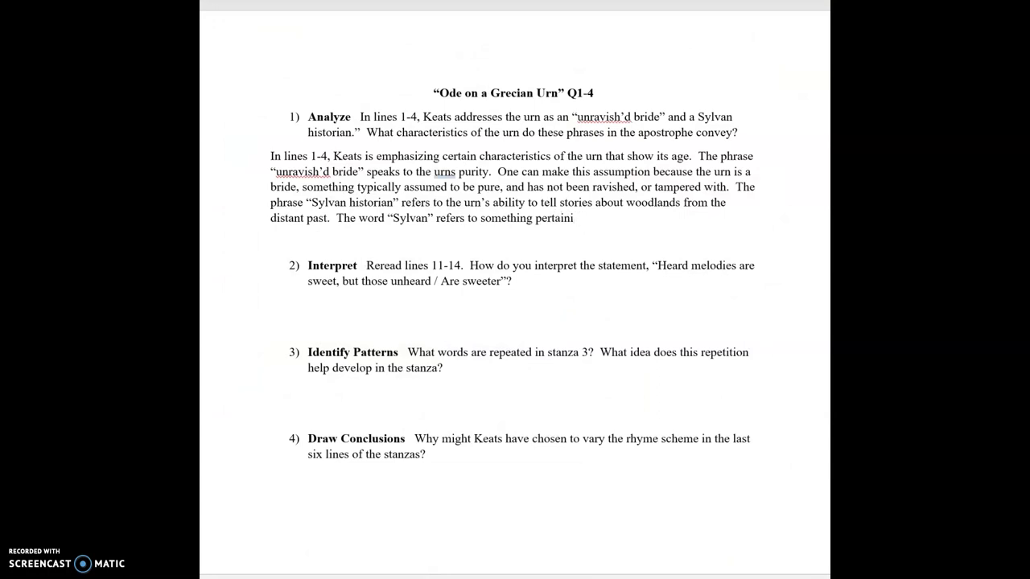
pyautogui.write('ng to trees an')
pyautogui.write('d')
pyautogui.press('BackSpace')
pyautogui.press('BackSpace')
pyautogui.press('BackSpace')
pyautogui.write('or woods')
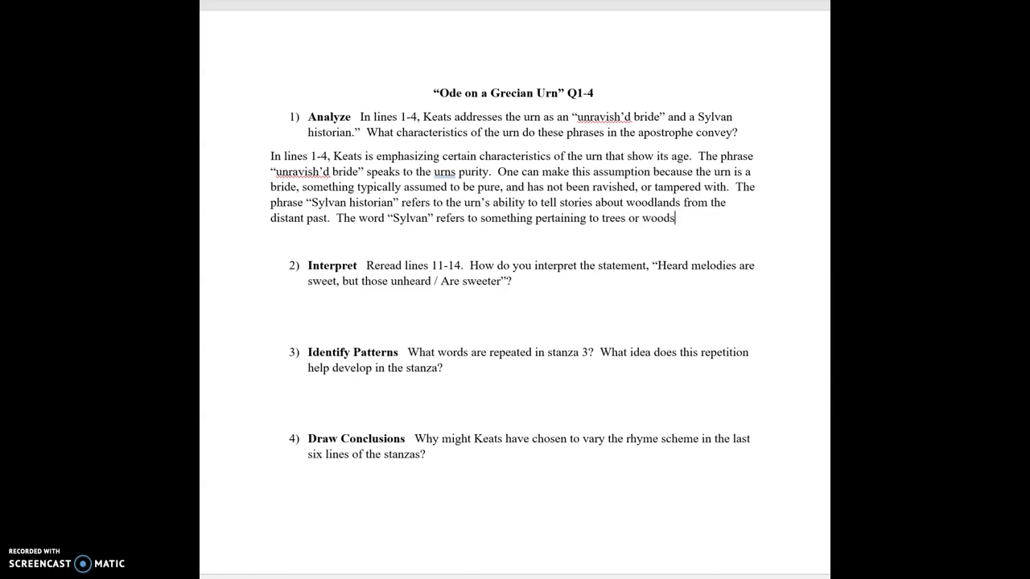
pyautogui.write(', and the word “')
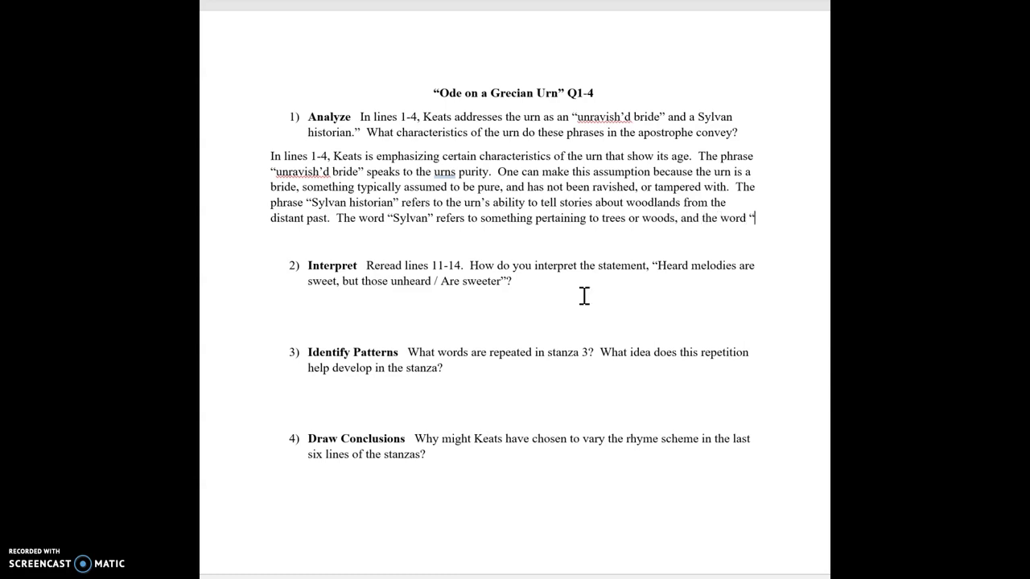
pyautogui.write('"historian"')
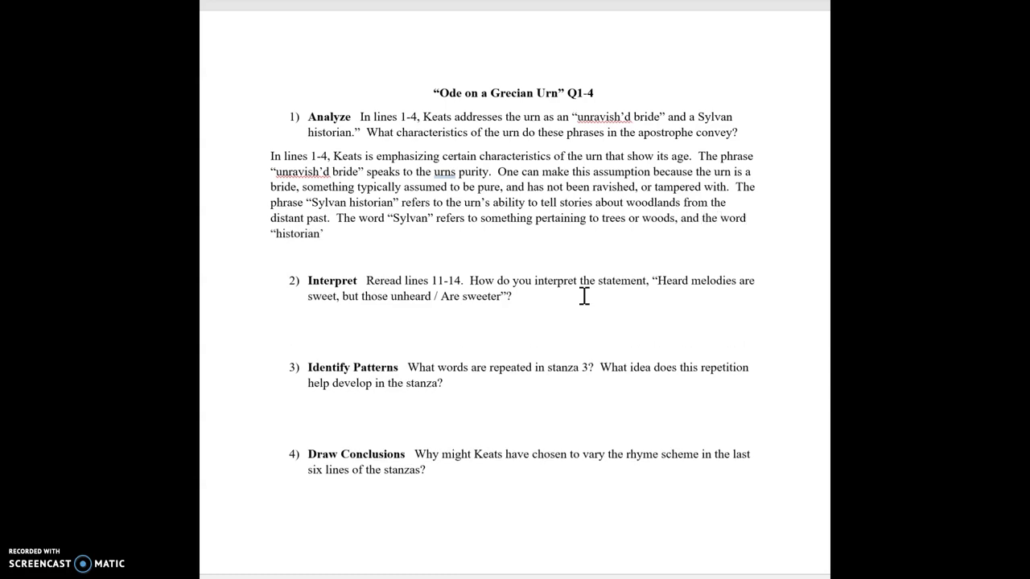
pyautogui.write(' refe')
pyautogui.write('rs to som')
pyautogui.write('one that can')
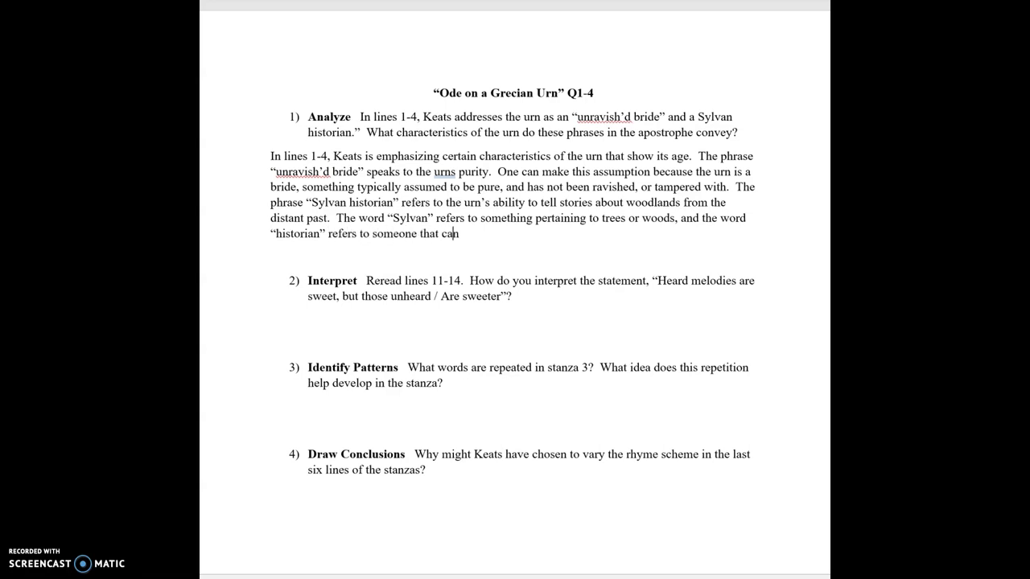
pyautogui.write('ell ')
pyautogui.write('o')
pyautogui.write(' the history')
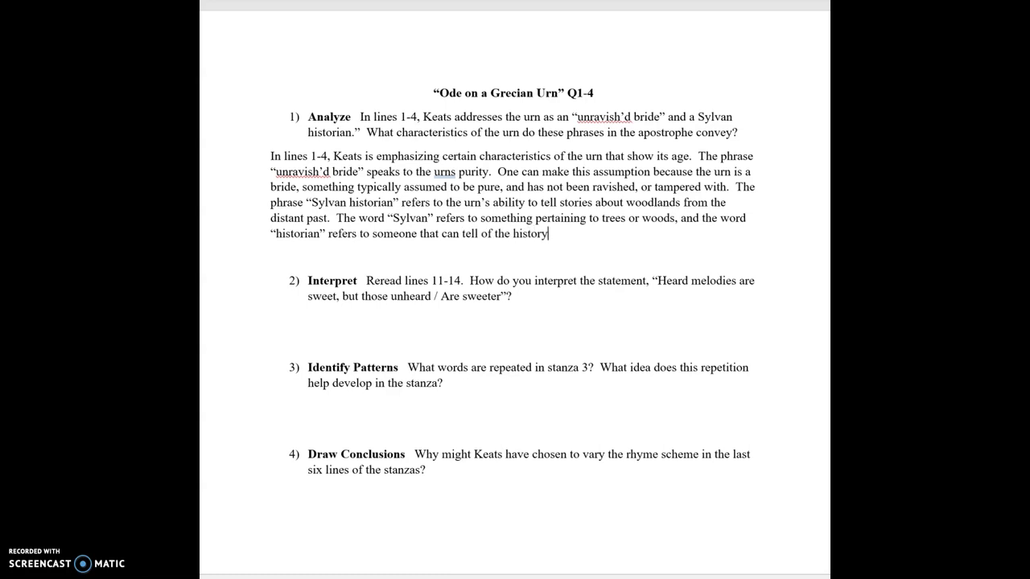
pyautogui.write(' of something.')
pyautogui.write('  Theref')
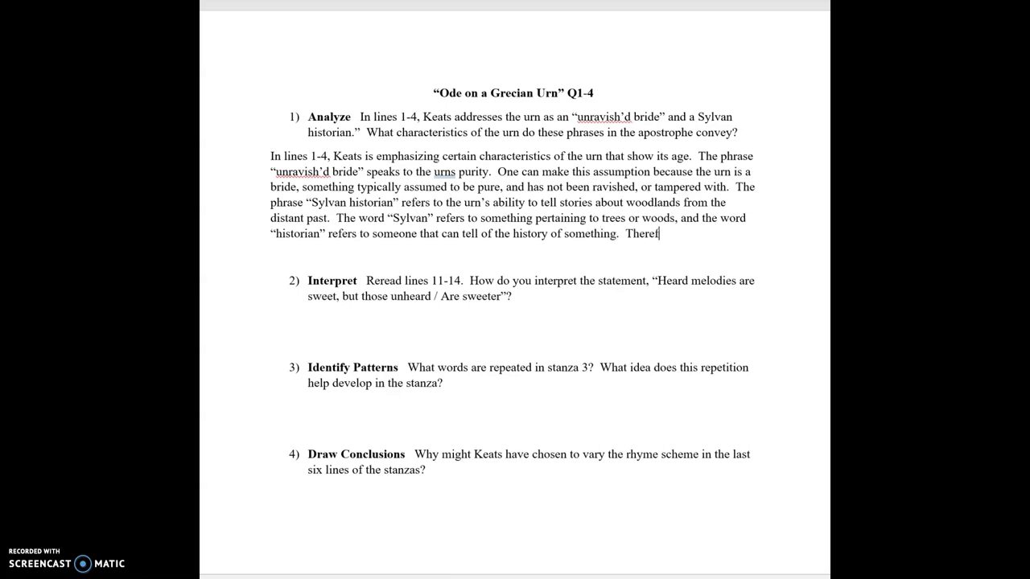
pyautogui.press('BackSpace')
pyautogui.press('BackSpace')
pyautogui.press('BackSpace')
pyautogui.click(298, 192)
pyautogui.write(',')
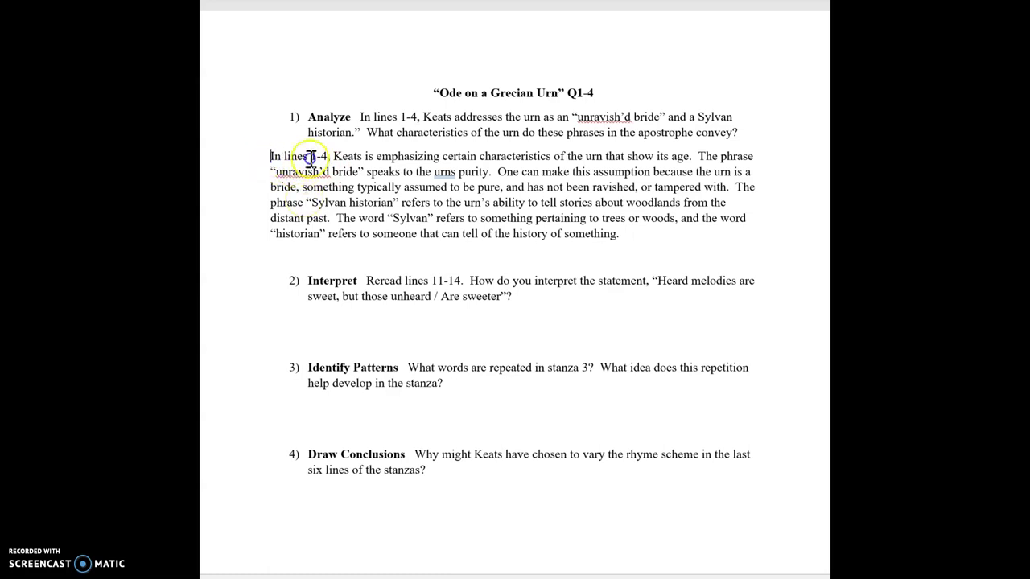
pyautogui.moveTo(271, 156)
pyautogui.mouseDown()
pyautogui.moveTo(667, 168)
pyautogui.moveTo(689, 156)
pyautogui.mouseUp()
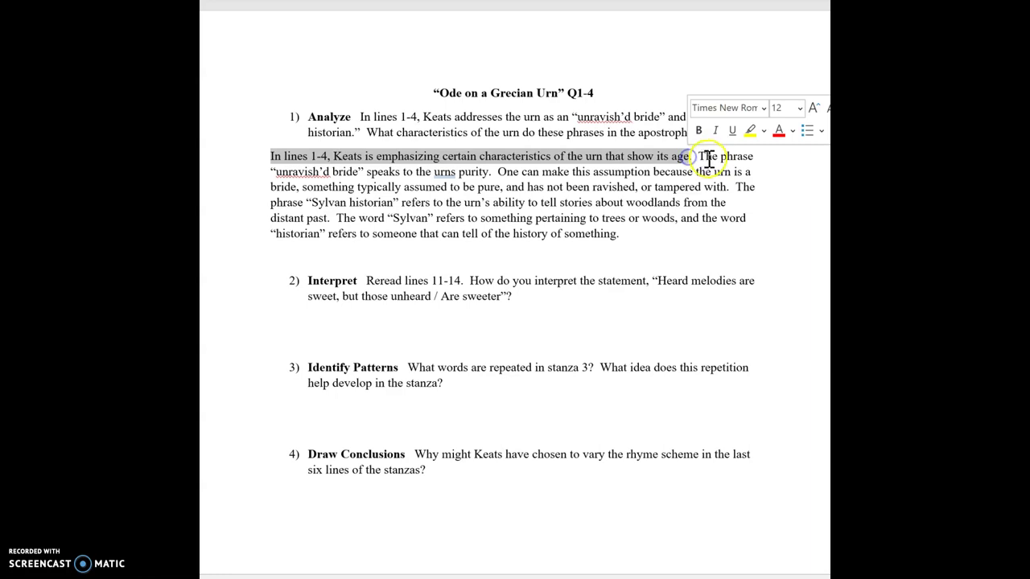
pyautogui.click(700, 157)
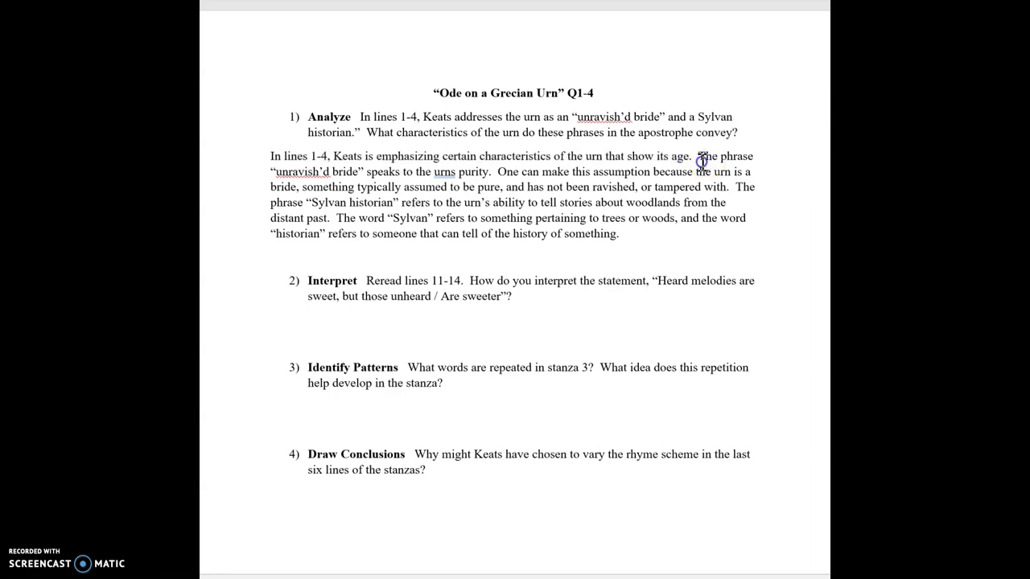
pyautogui.moveTo(699, 157)
pyautogui.mouseDown()
pyautogui.moveTo(702, 174)
pyautogui.moveTo(690, 184)
pyautogui.moveTo(711, 184)
pyautogui.moveTo(496, 180)
pyautogui.moveTo(694, 170)
pyautogui.moveTo(729, 186)
pyautogui.mouseUp()
pyautogui.click(499, 172)
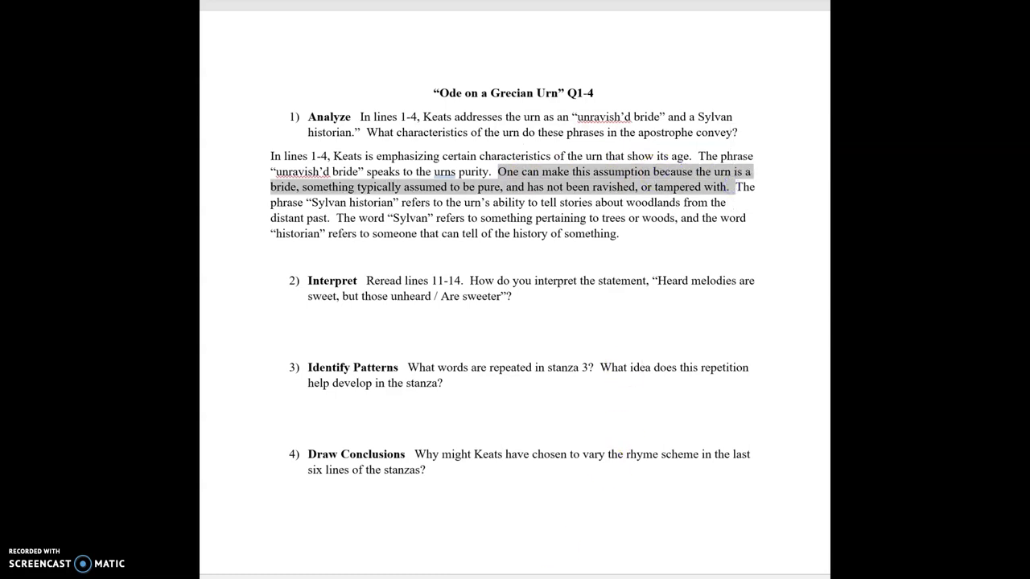